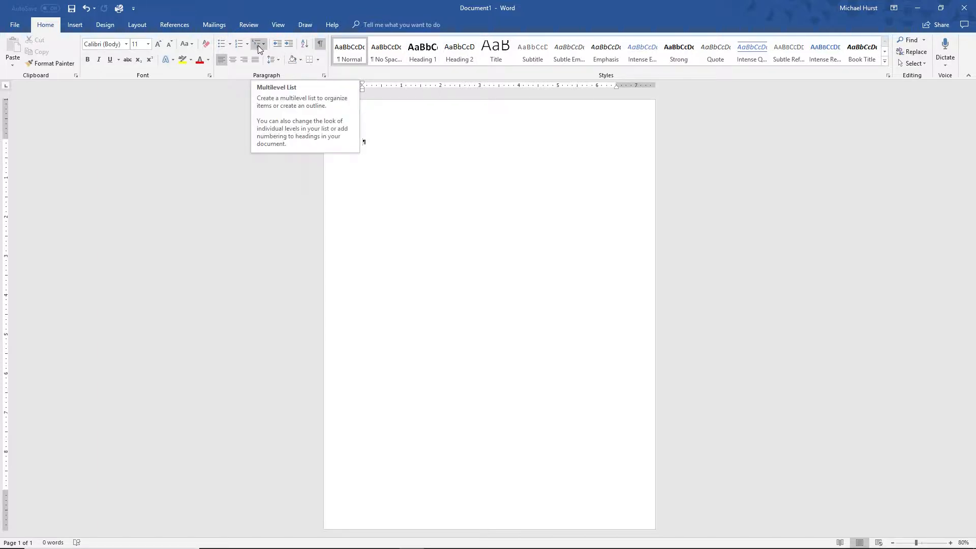
Inspect the Heading 1 style's settings and close them without changes
right_click(426, 54)
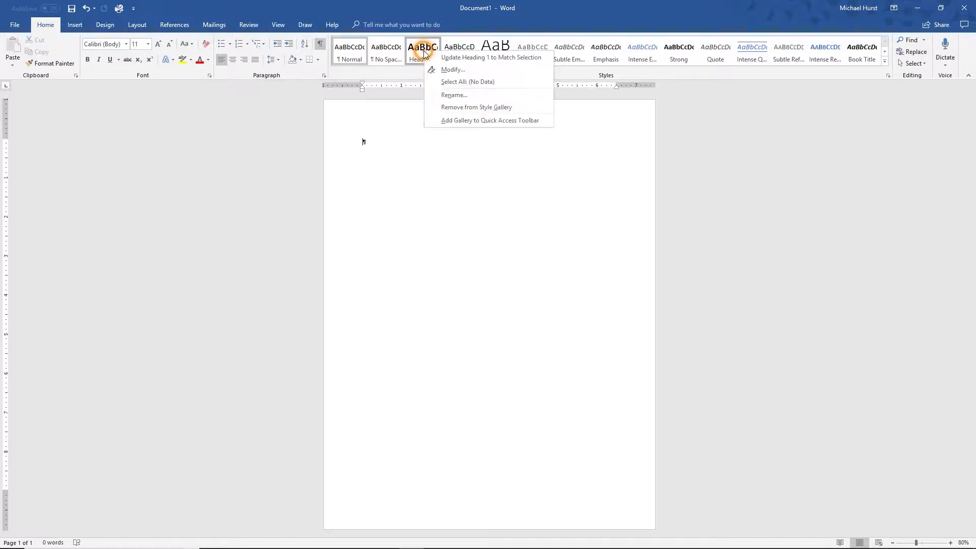
click(452, 71)
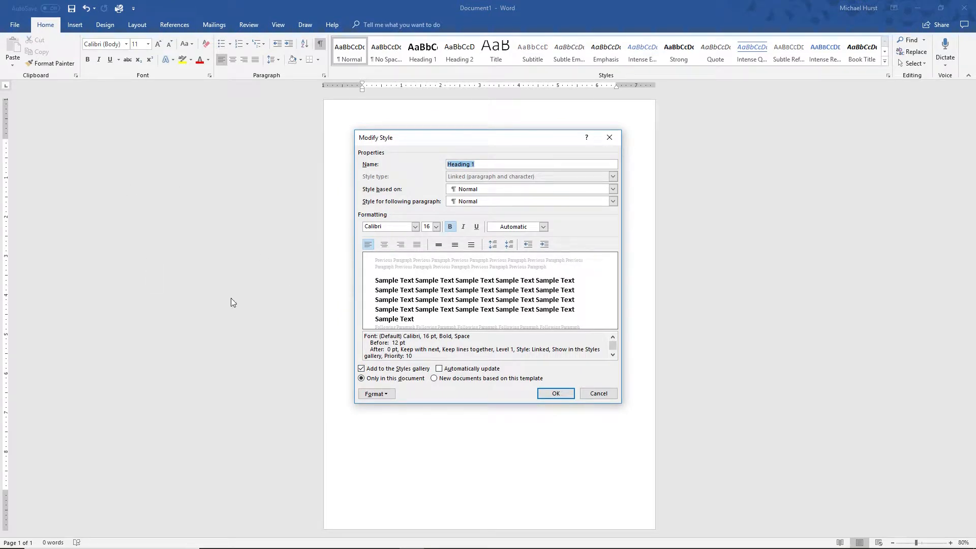
click(599, 394)
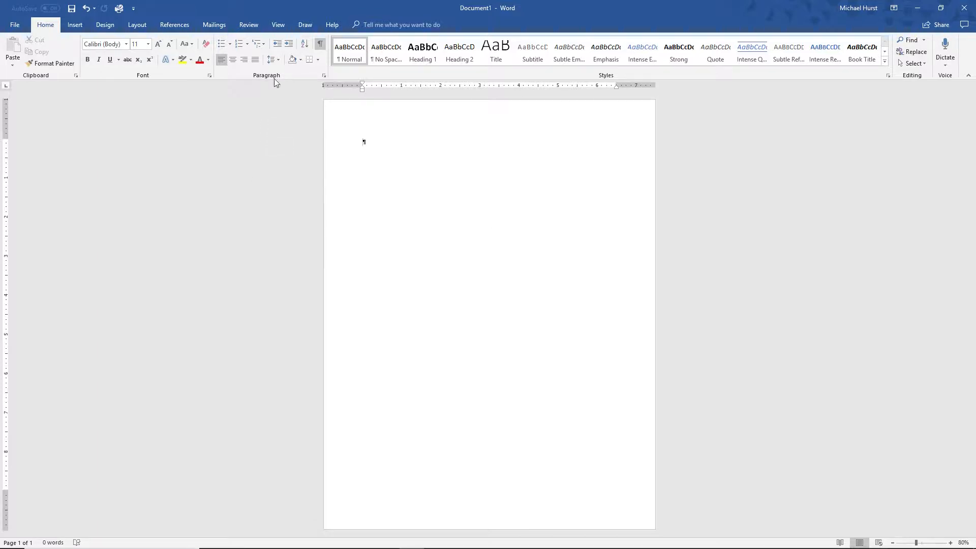
Start a new multilevel list with level 1 linked to the Heading 1 style
click(262, 43)
click(289, 275)
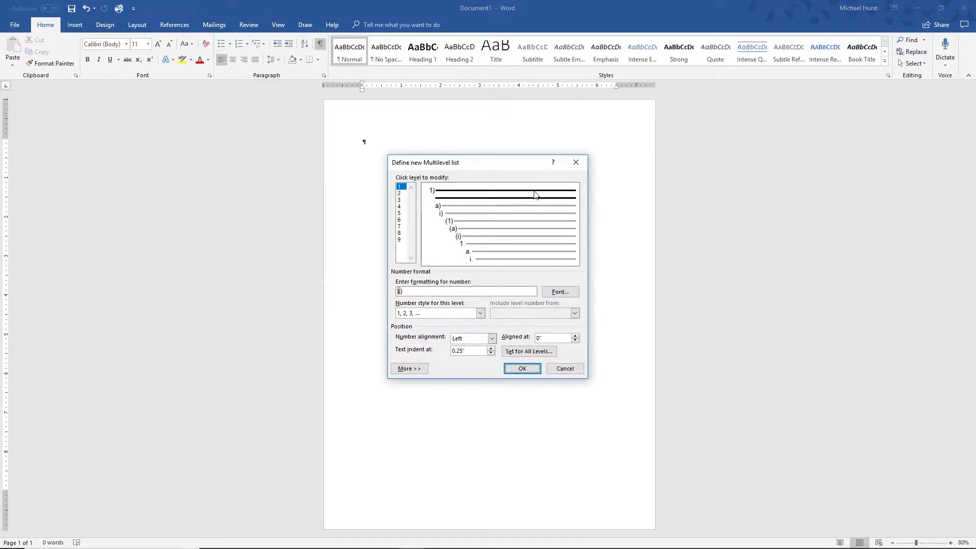
click(409, 368)
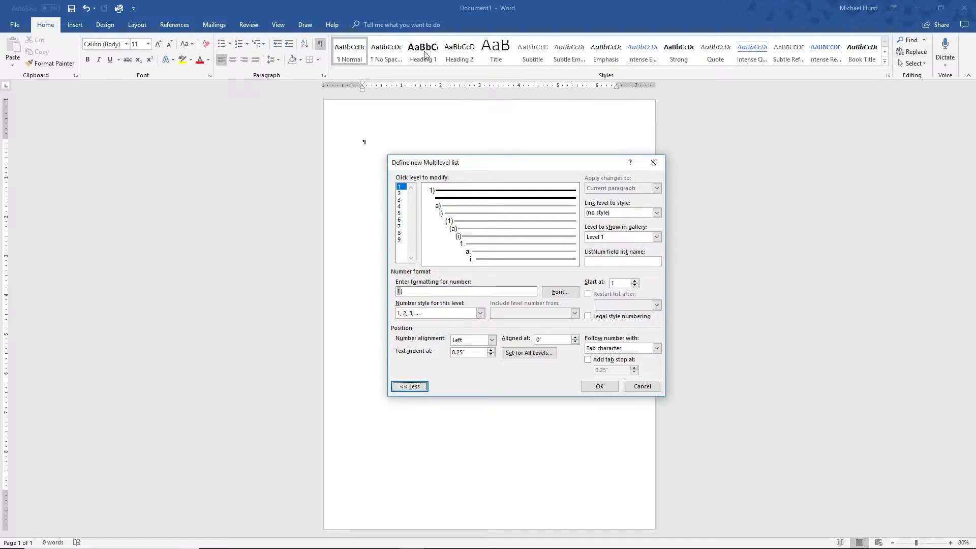
click(657, 213)
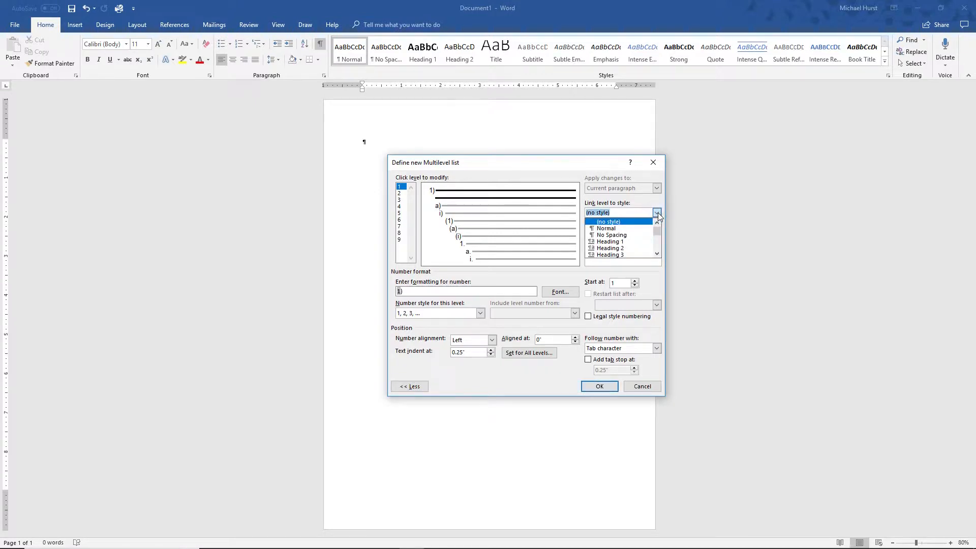
click(612, 242)
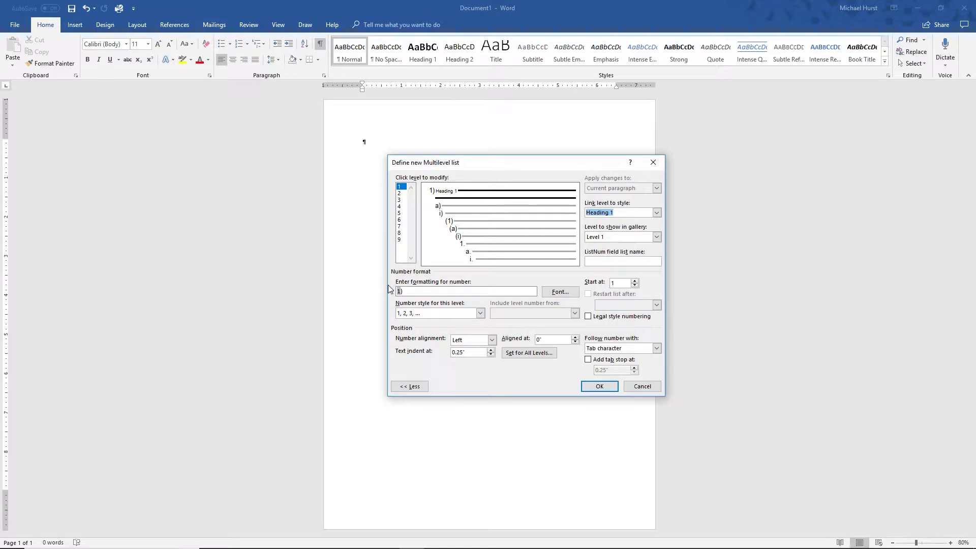
click(490, 295)
Format the level-1 number as Calibri Bold, 16 pt, with Automatic font colour
click(560, 292)
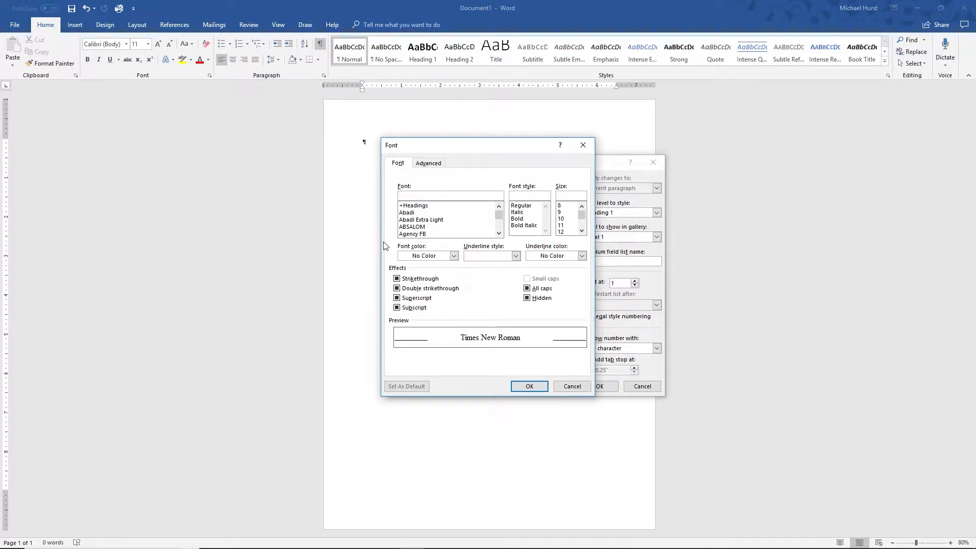
text(cal)
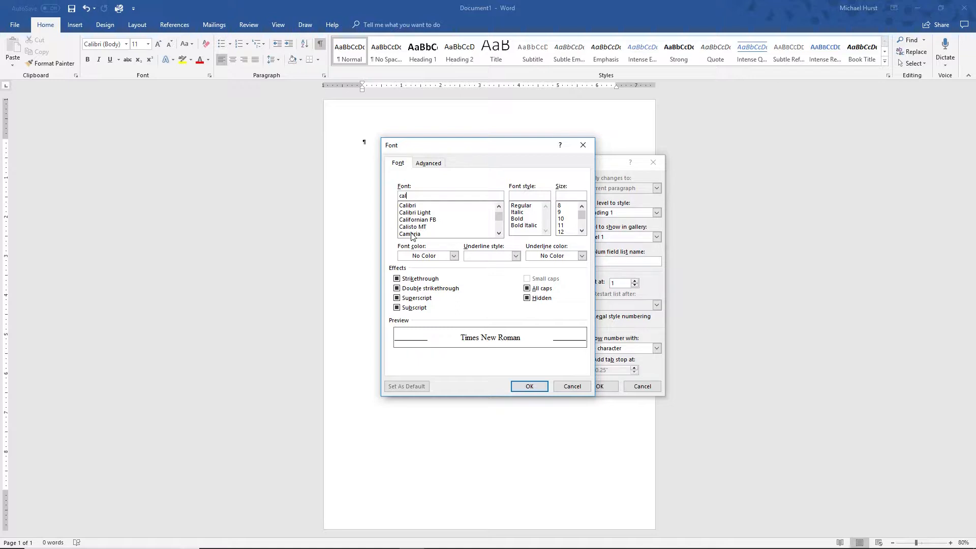
click(406, 206)
click(521, 206)
click(582, 231)
click(581, 231)
click(582, 230)
click(562, 225)
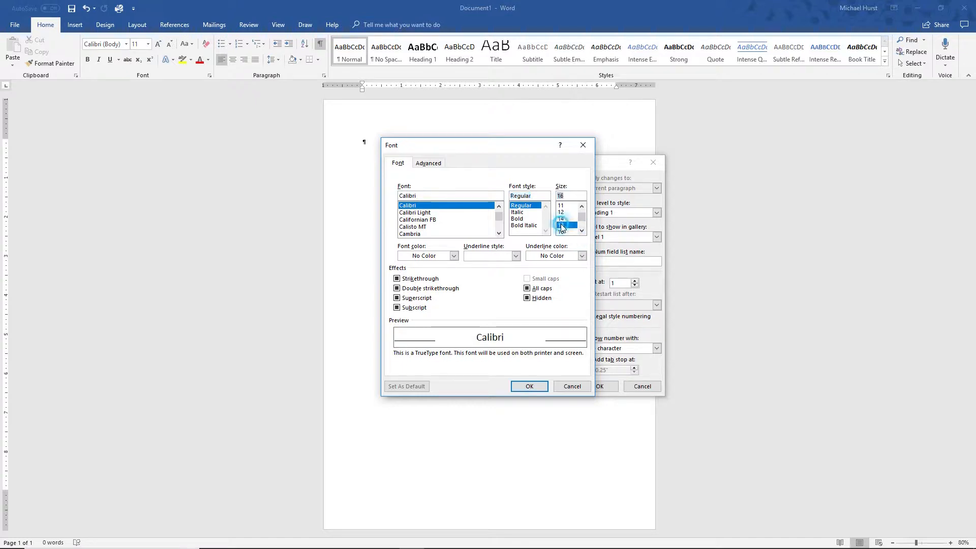
click(517, 218)
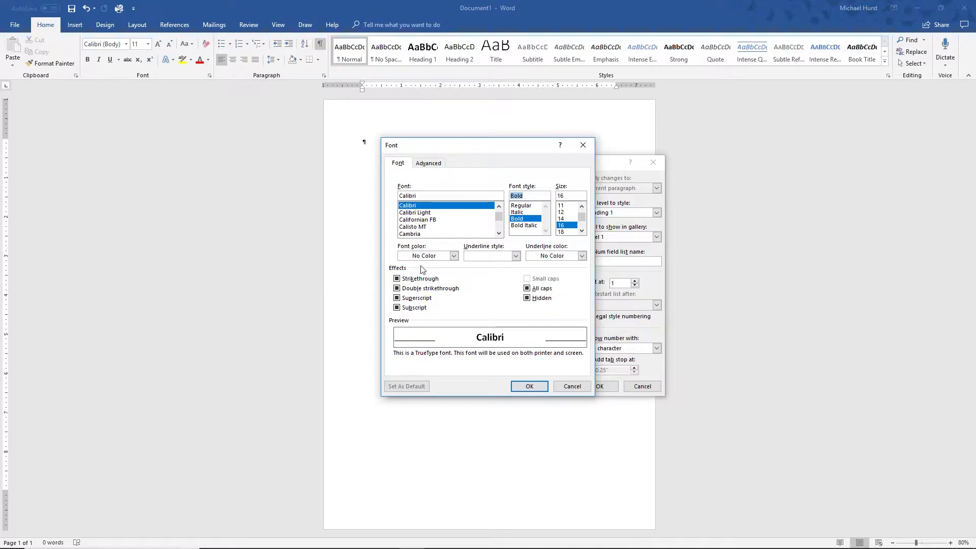
click(454, 257)
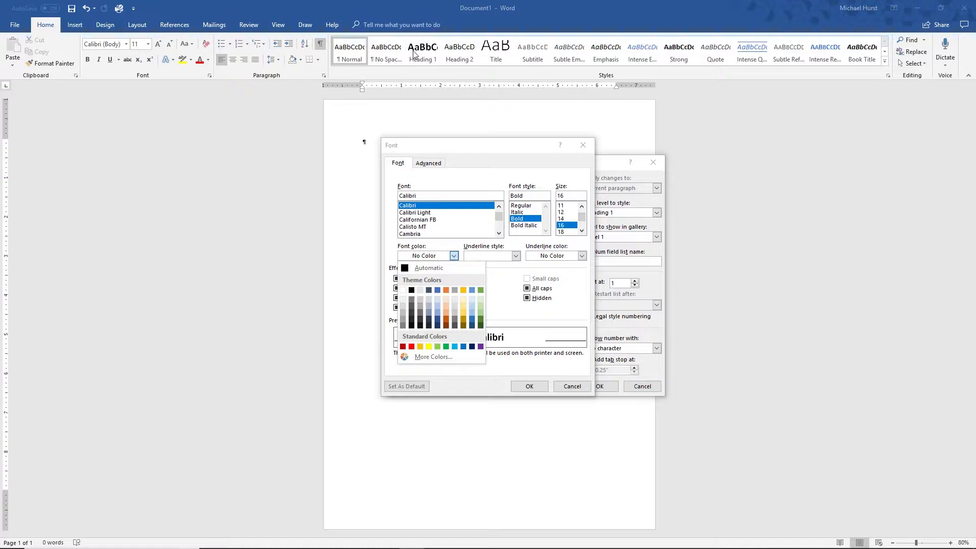
click(417, 268)
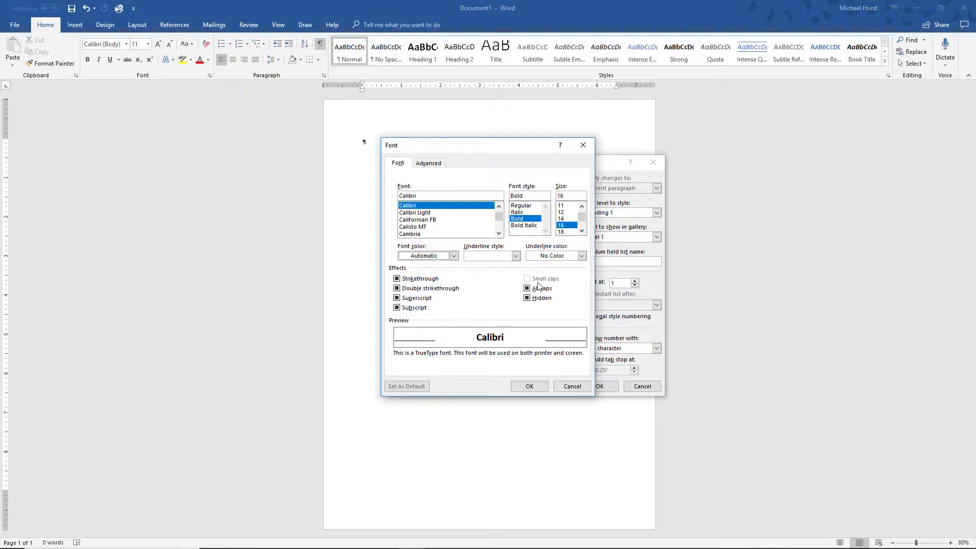
click(529, 387)
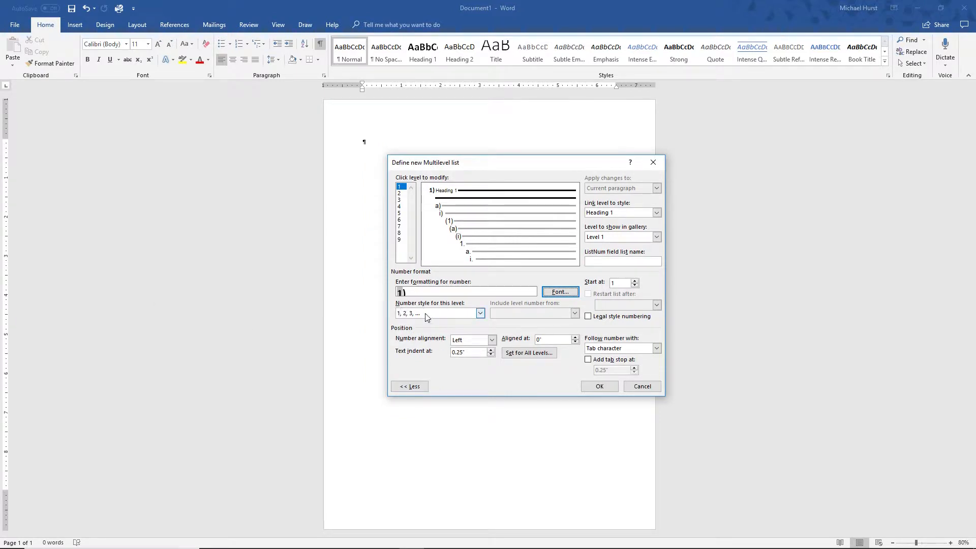
Number level 1 with I, II, III and link level 2 to Heading 2, gallery Level 2
click(480, 313)
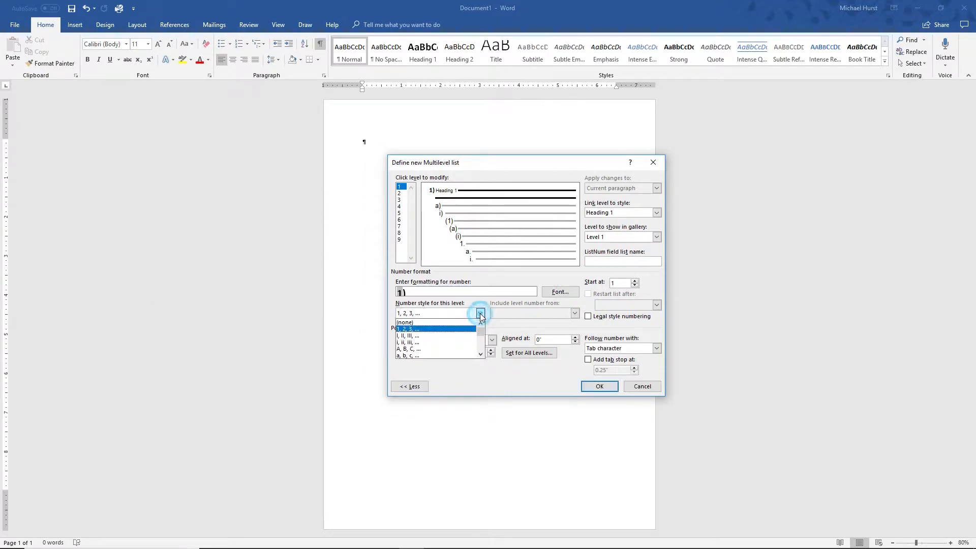
click(409, 335)
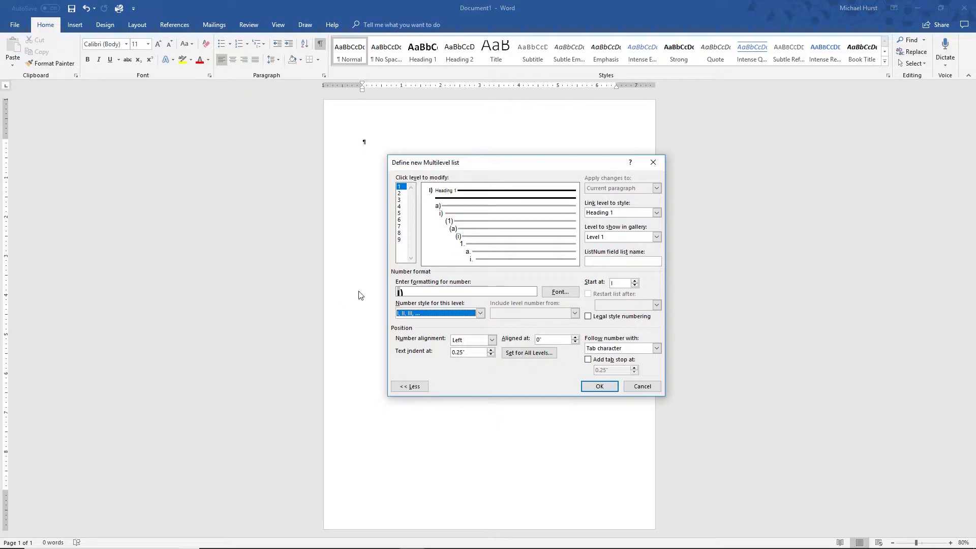
click(400, 194)
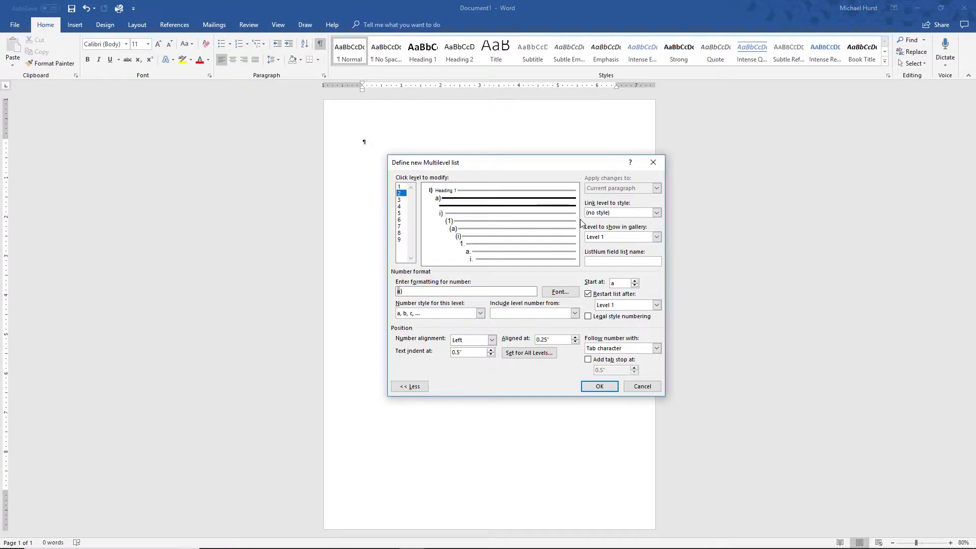
click(658, 213)
click(604, 252)
click(656, 237)
click(603, 253)
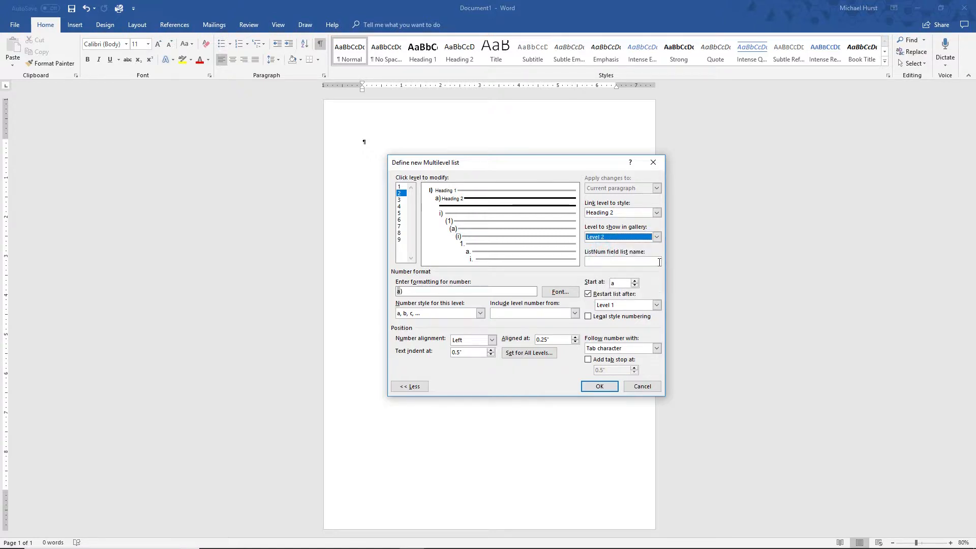
Format the level-2 number as Calibri Regular 12 pt with Automatic colour
click(558, 290)
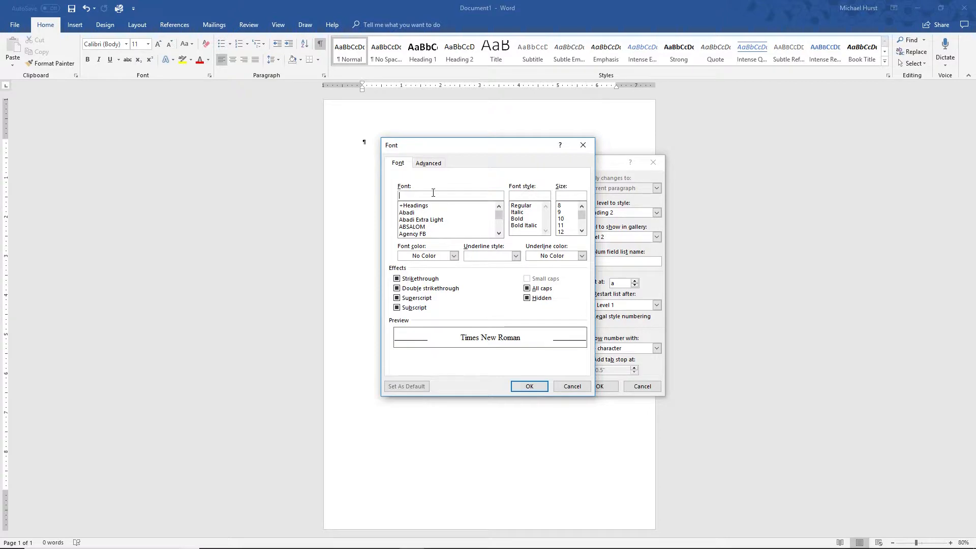
click(425, 195)
text(cal)
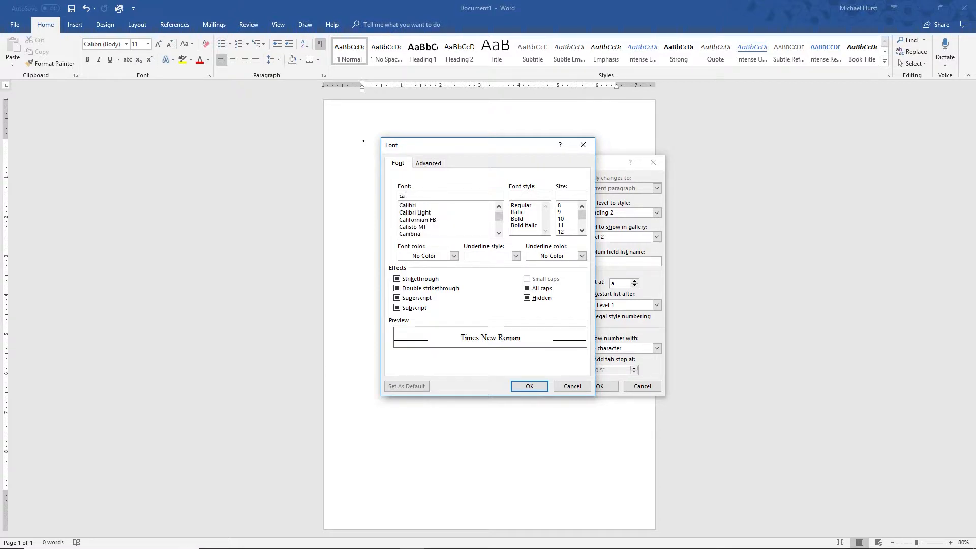
click(407, 205)
click(530, 206)
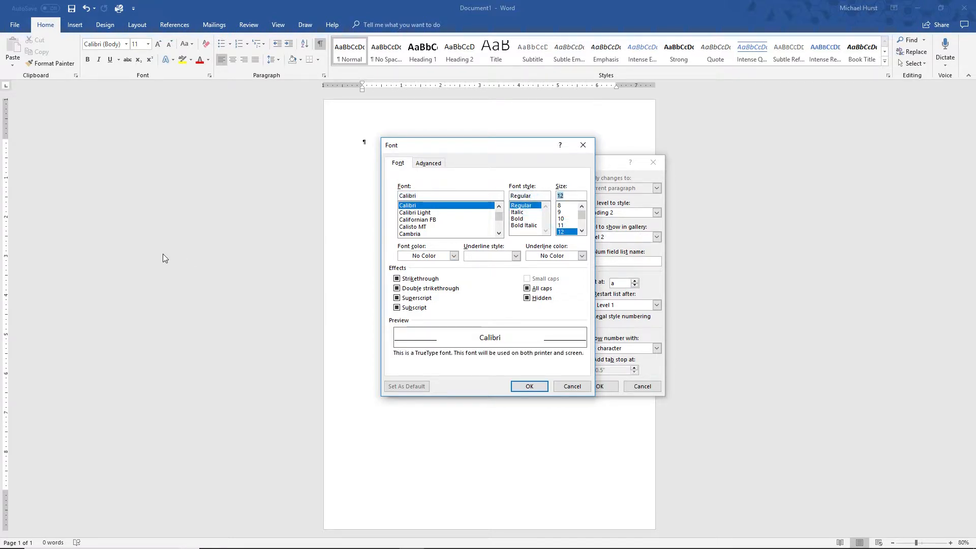
click(453, 256)
click(425, 270)
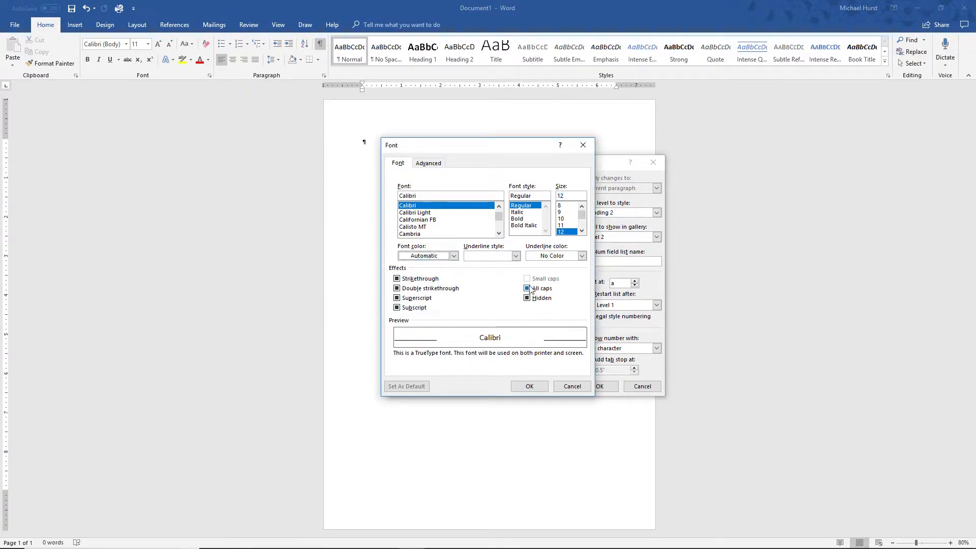
click(524, 387)
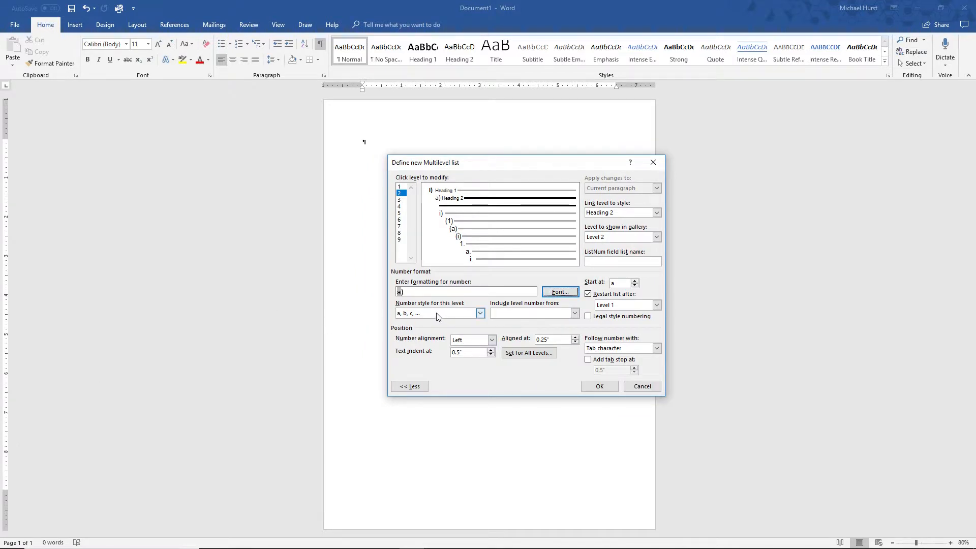
Number level 2 with A, B, C and restart it after each Level 1 item
click(481, 314)
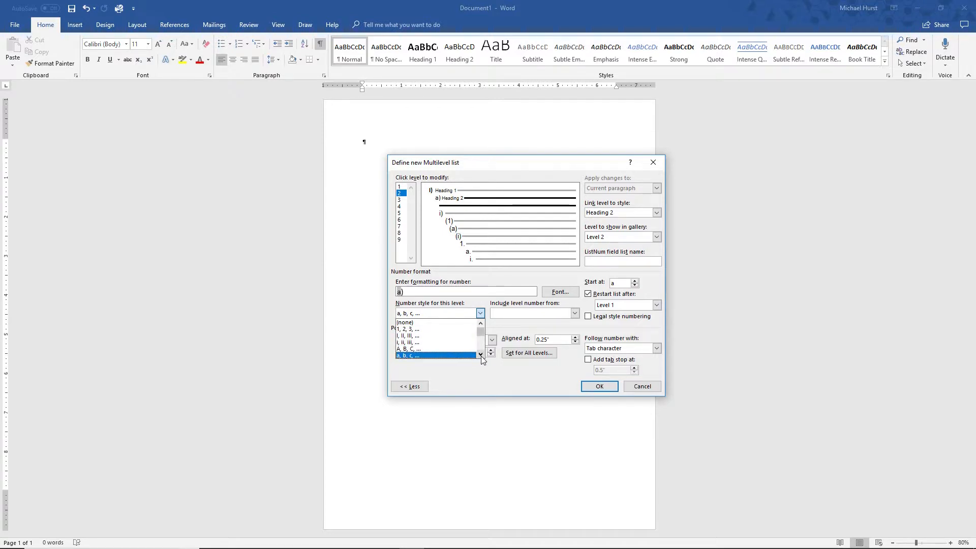
click(401, 350)
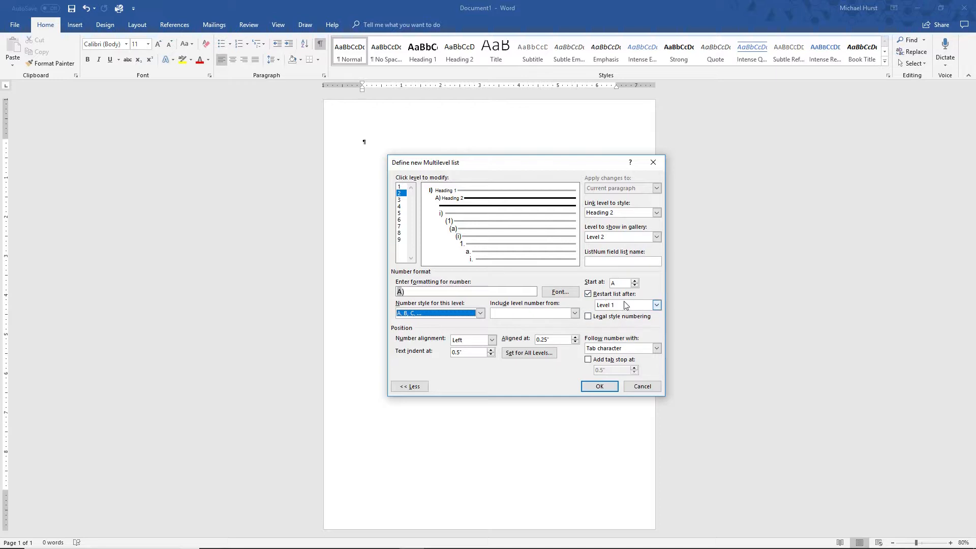
click(588, 295)
Link level 3 to the Heading 3 style and show it as Level 3 in the gallery
click(399, 200)
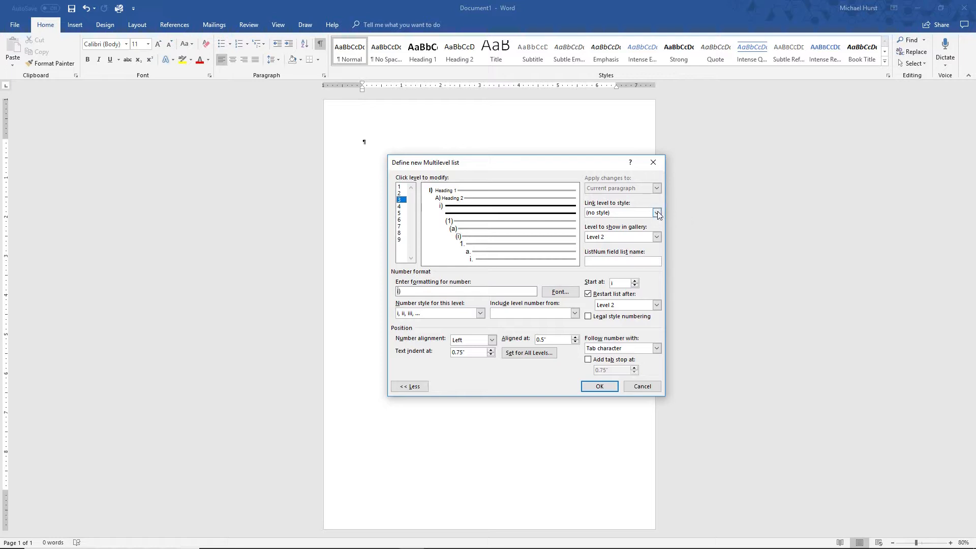
click(656, 213)
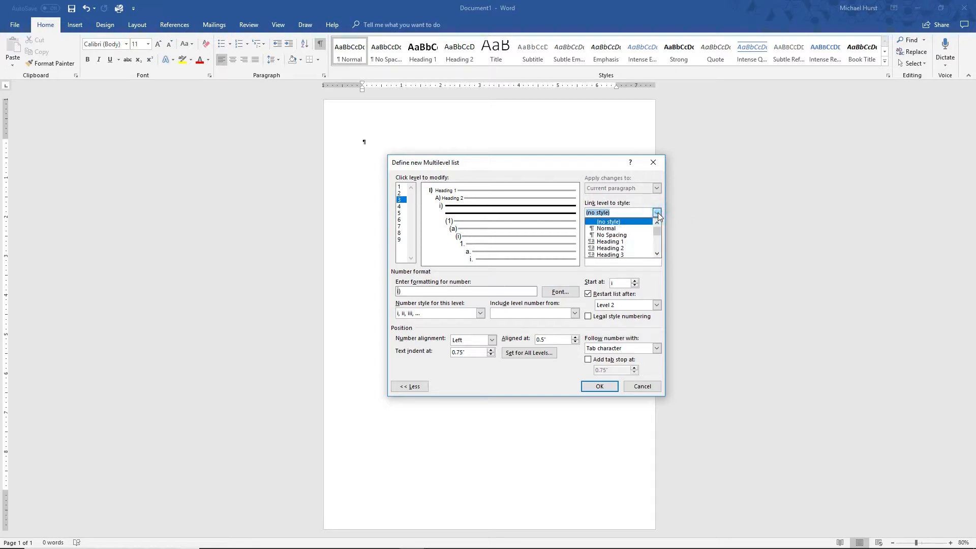
click(618, 254)
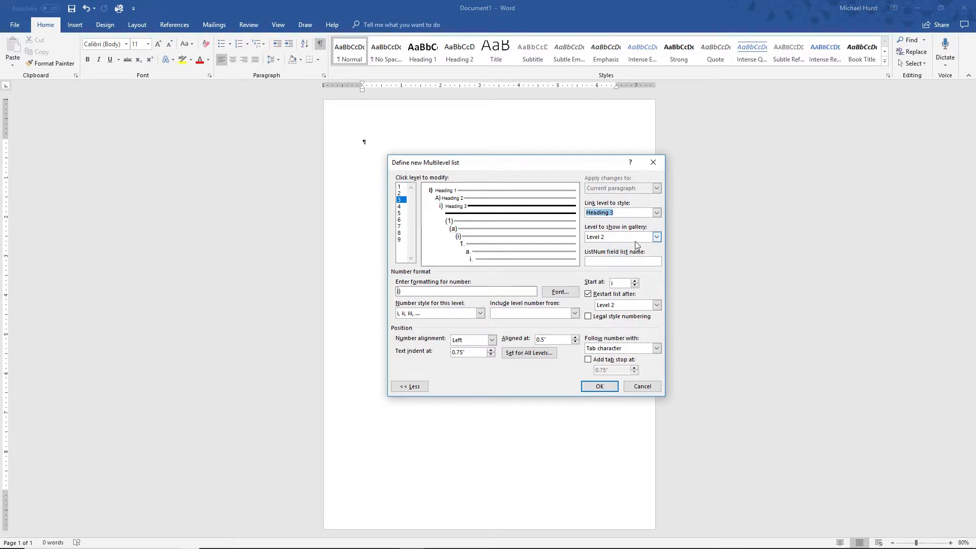
click(657, 237)
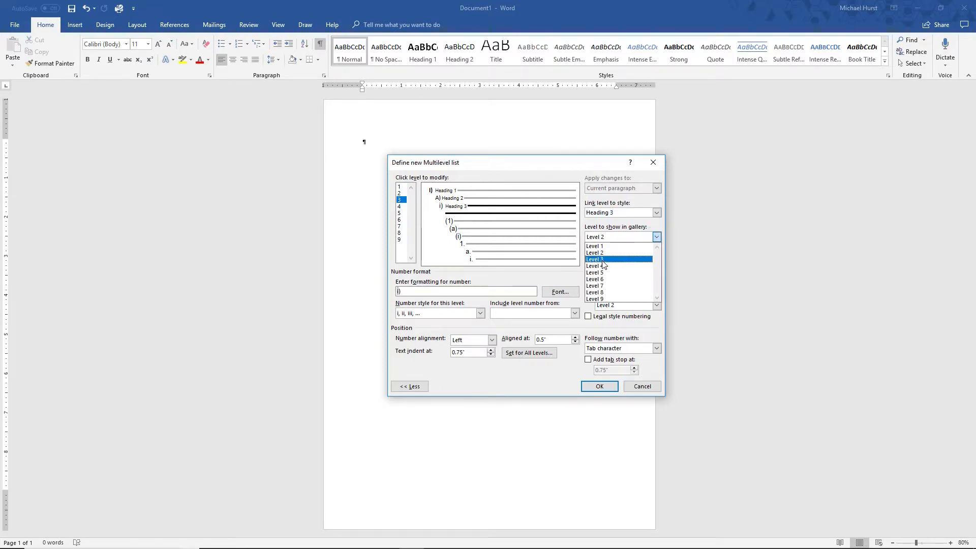
click(603, 260)
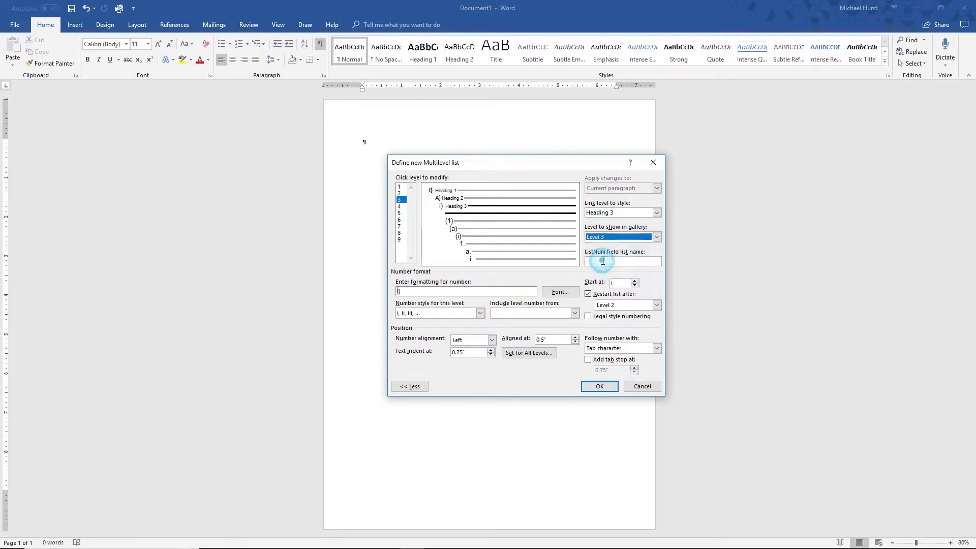
Format the level-3 number as Calibri Regular 12 pt with Automatic colour
click(561, 294)
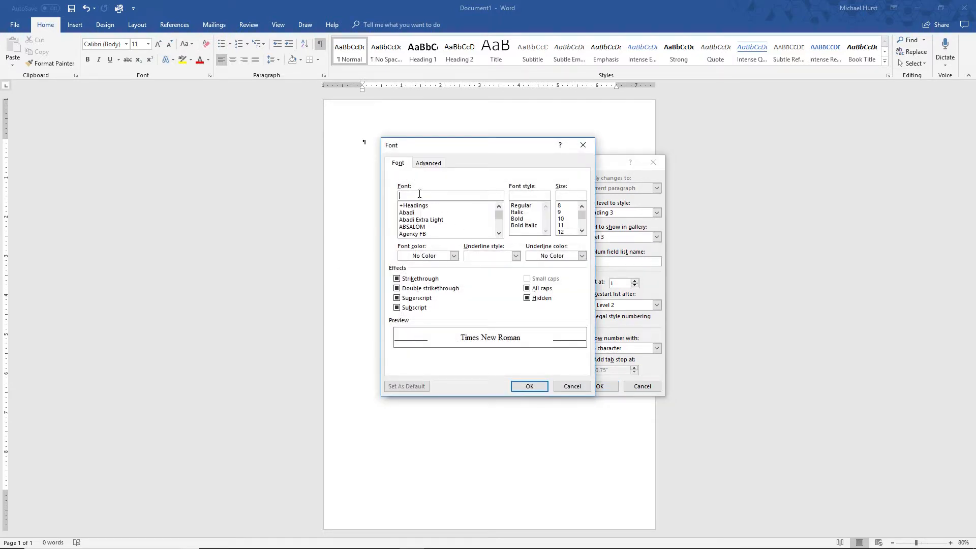
text(cal)
click(408, 206)
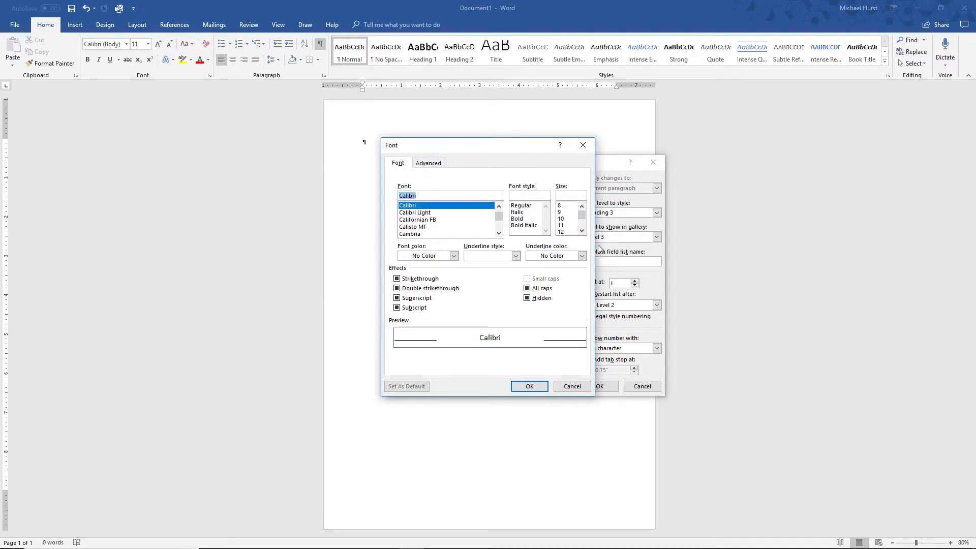
click(520, 206)
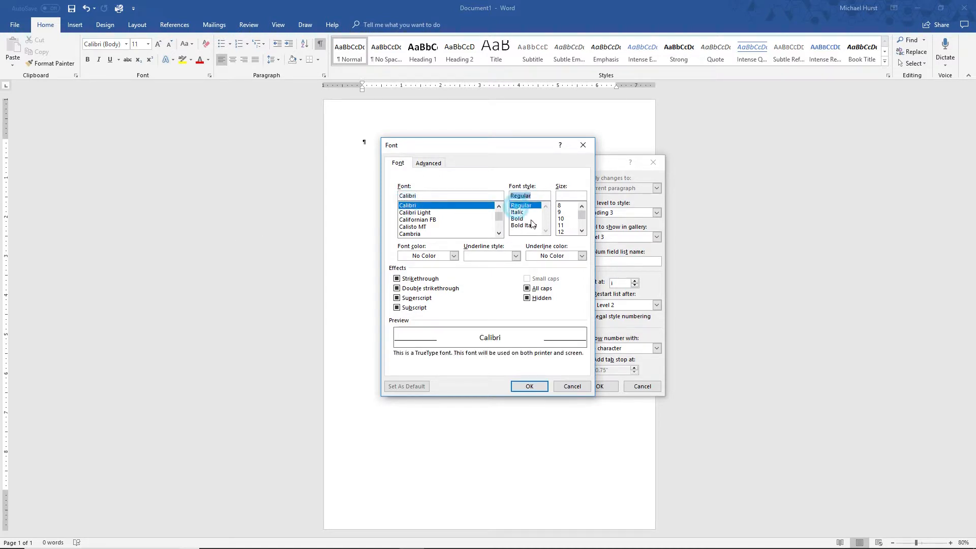
click(565, 231)
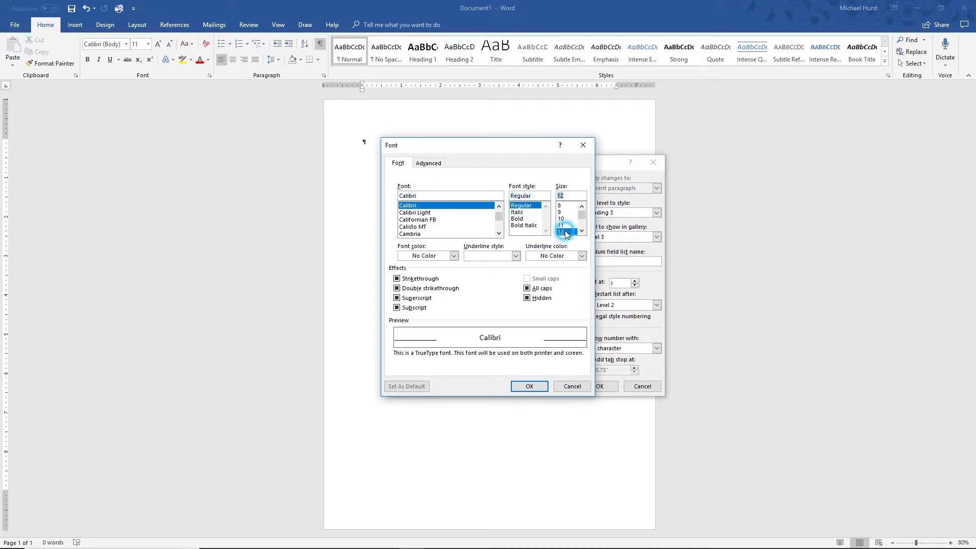
click(454, 256)
click(424, 268)
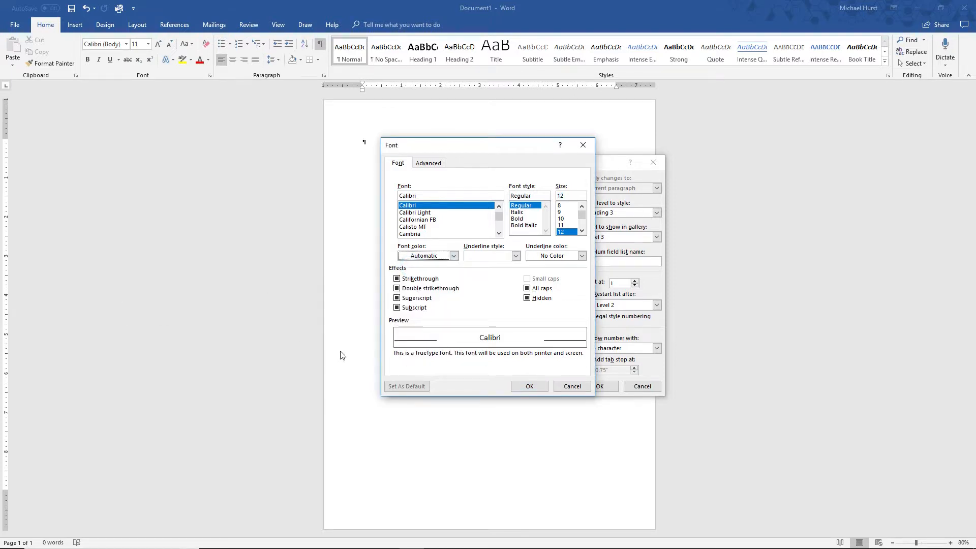
click(529, 386)
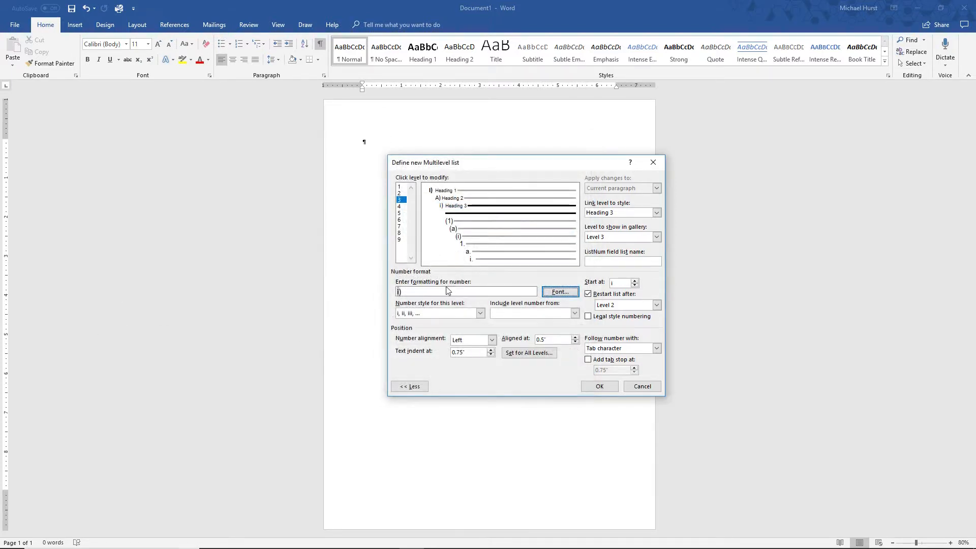
Number level 3 with 1, 2, 3 and apply the finished multilevel list
click(481, 314)
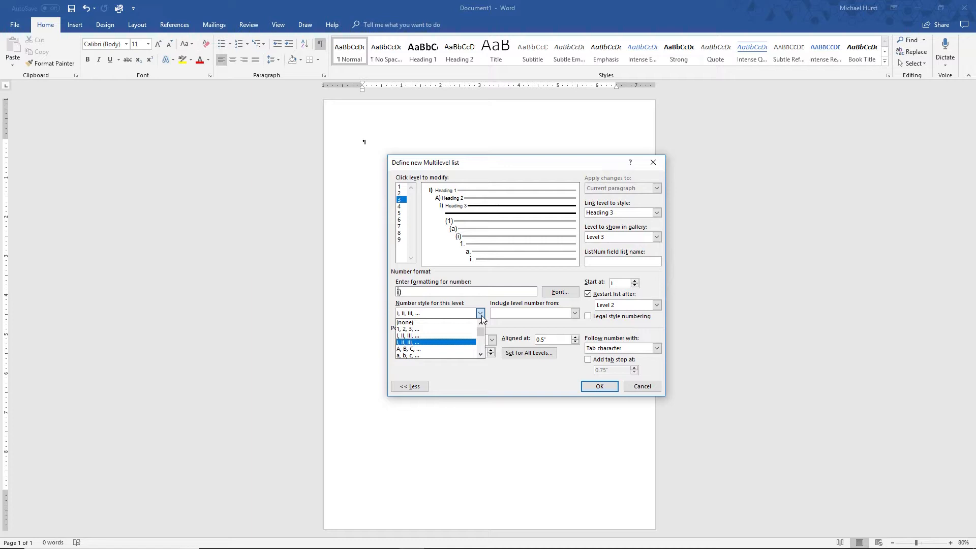
click(411, 329)
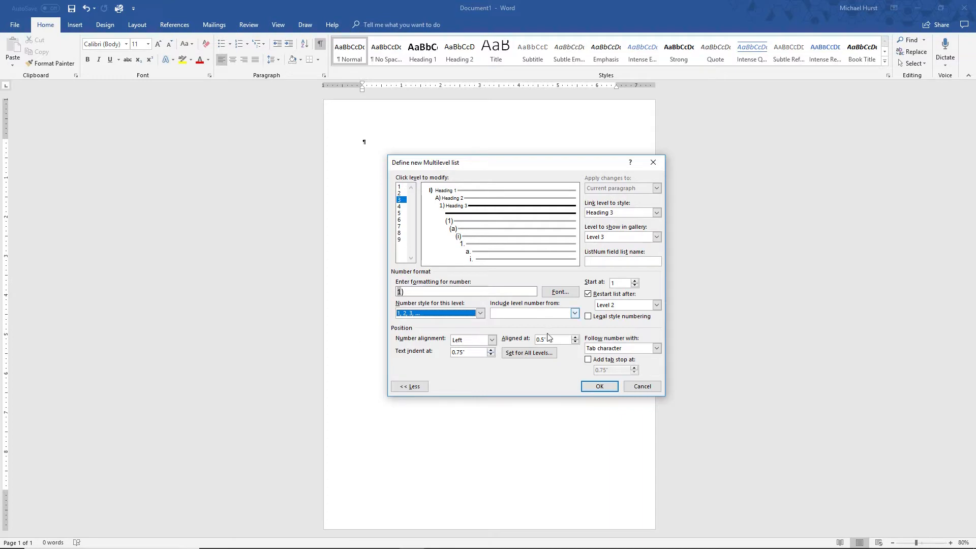
click(592, 388)
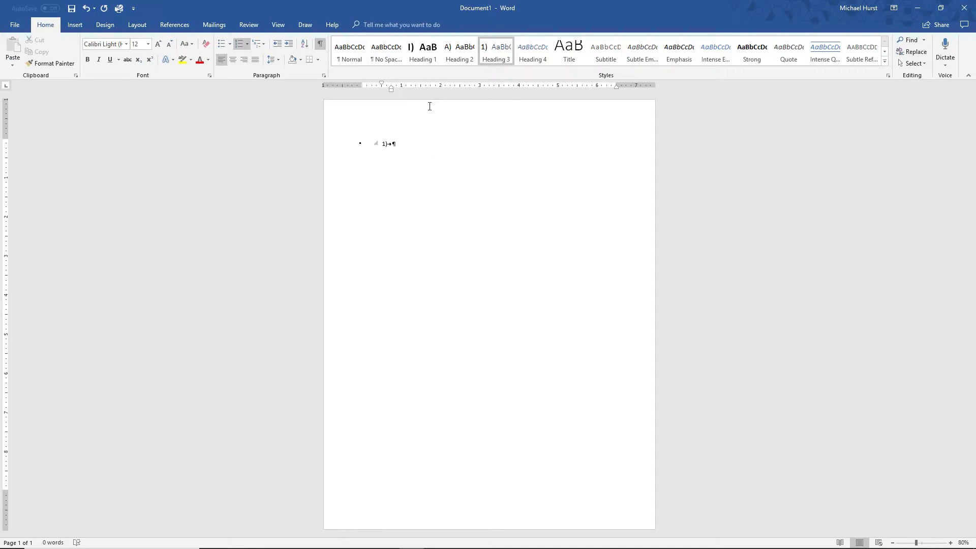
Type 'Level 1' as Heading 1, 'Level 2' as Heading 2, then a 'Level 3' line
click(423, 50)
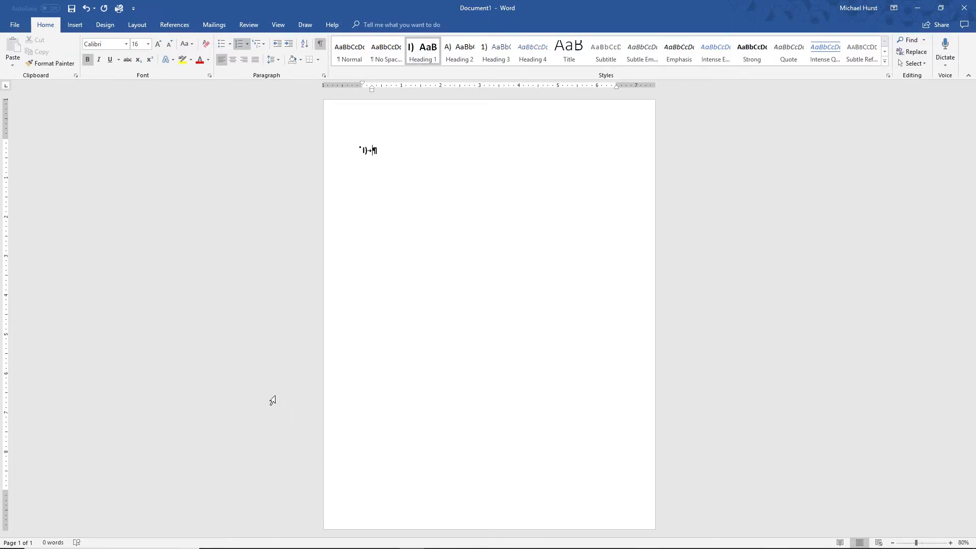
text(Level 1)
key(Return)
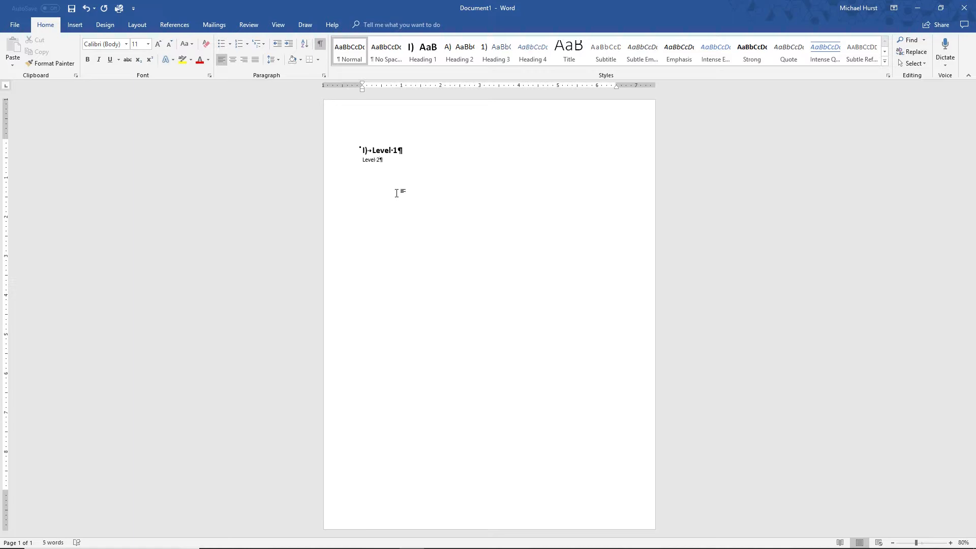
click(462, 49)
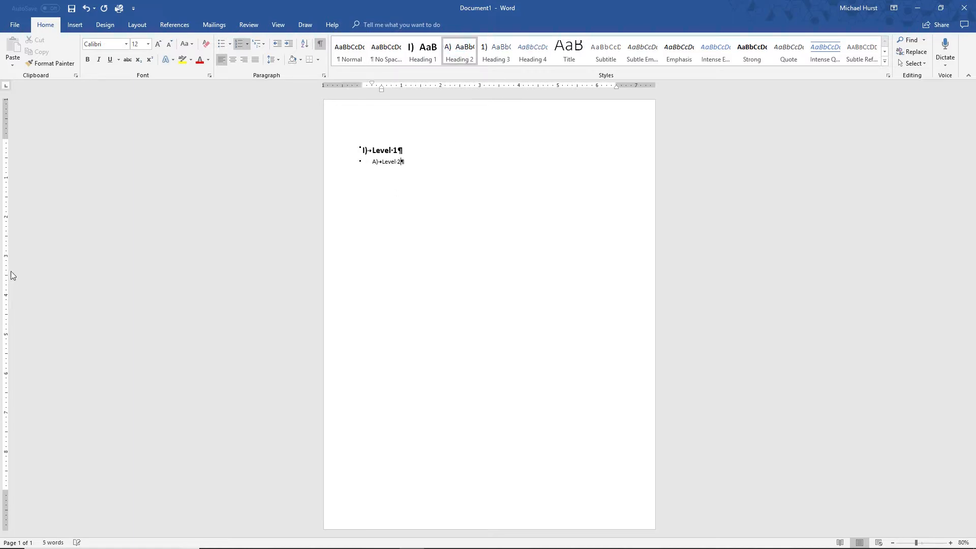
key(Return)
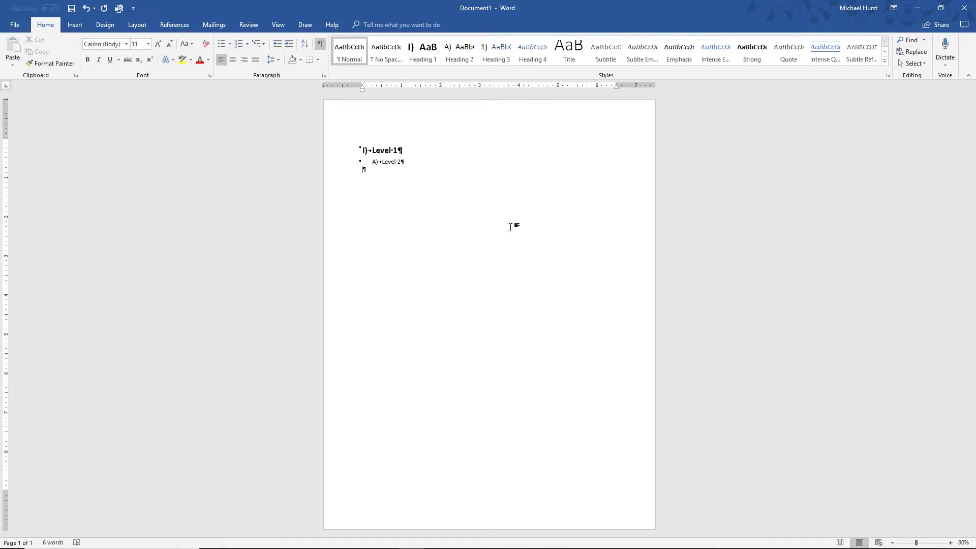
text(Level 3)
Apply Heading 3 to the 'Level 3' line so it numbers as 1)
click(496, 55)
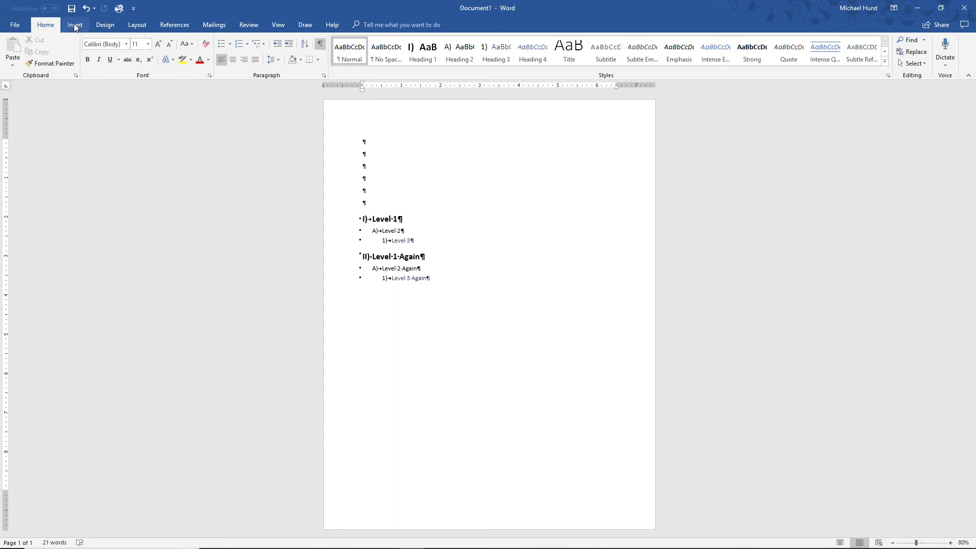
Insert Automatic Table 2 as the table of contents from the References tab
click(175, 25)
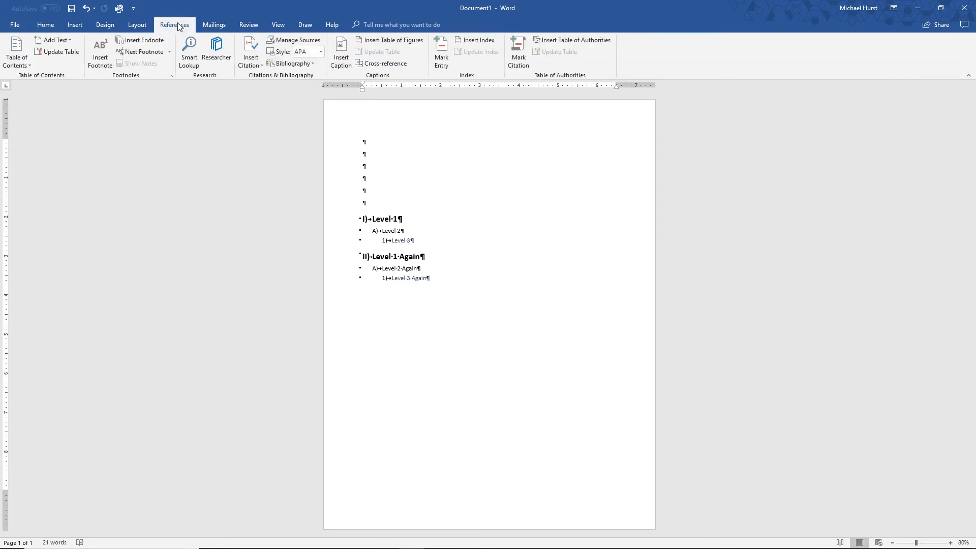
click(18, 49)
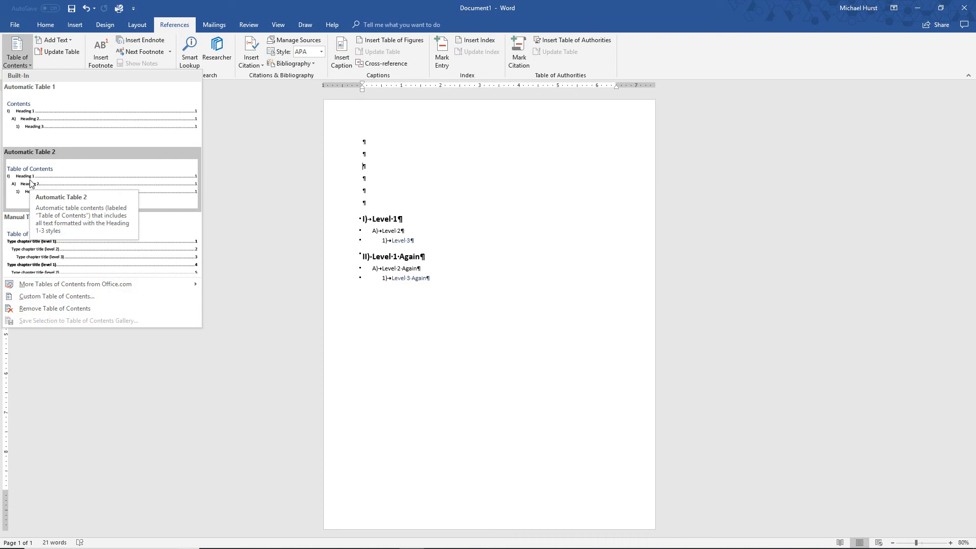
click(78, 179)
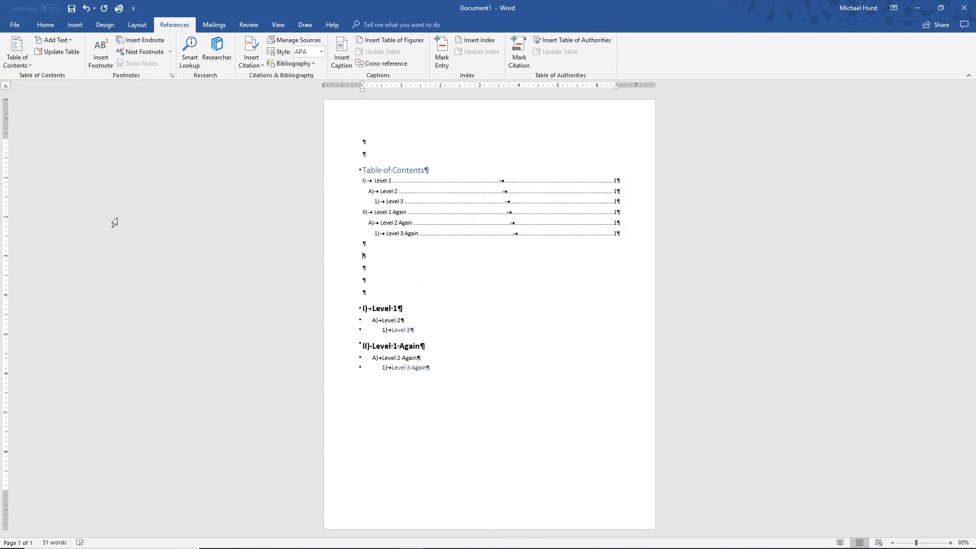